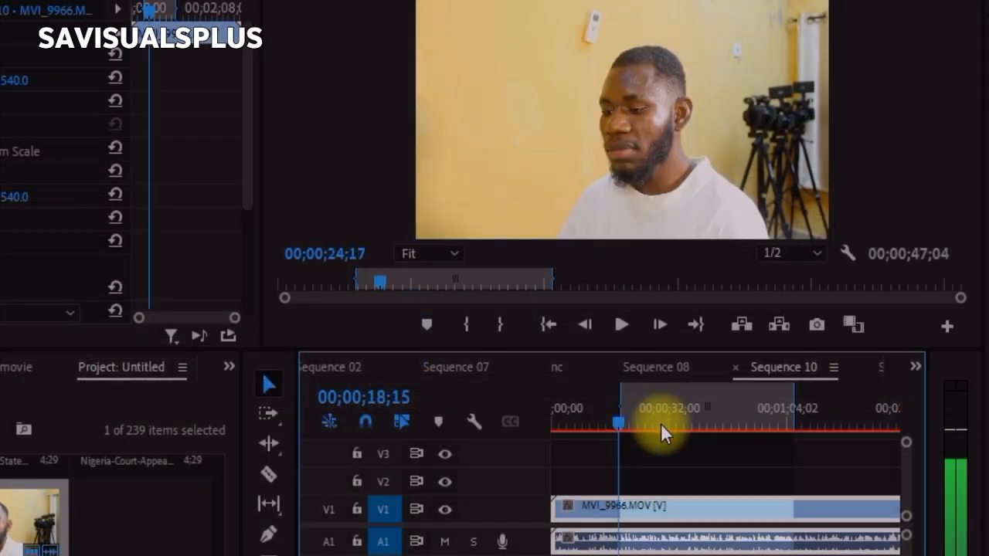
left_click_drag(770, 430, 784, 433)
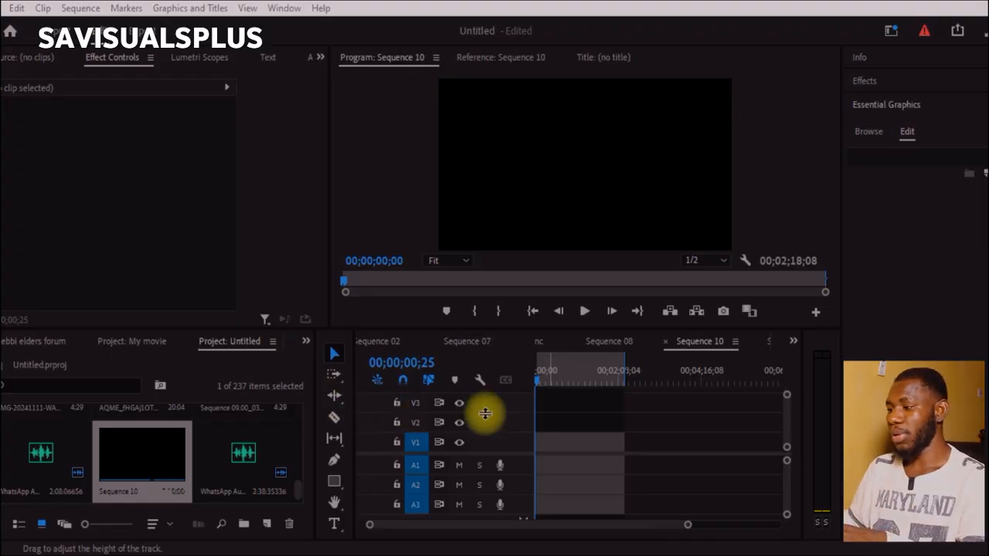
left_click(547, 417)
key("=")
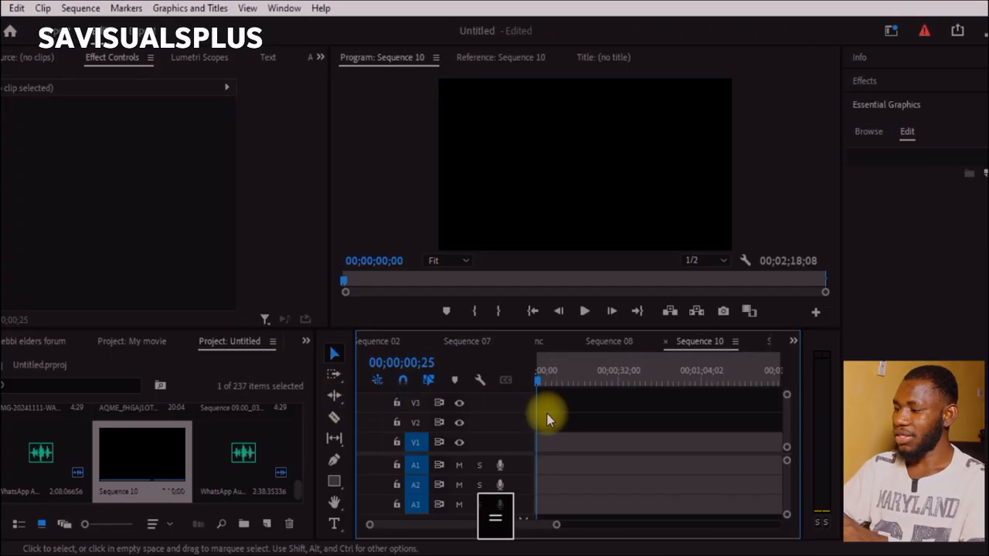
key("minus")
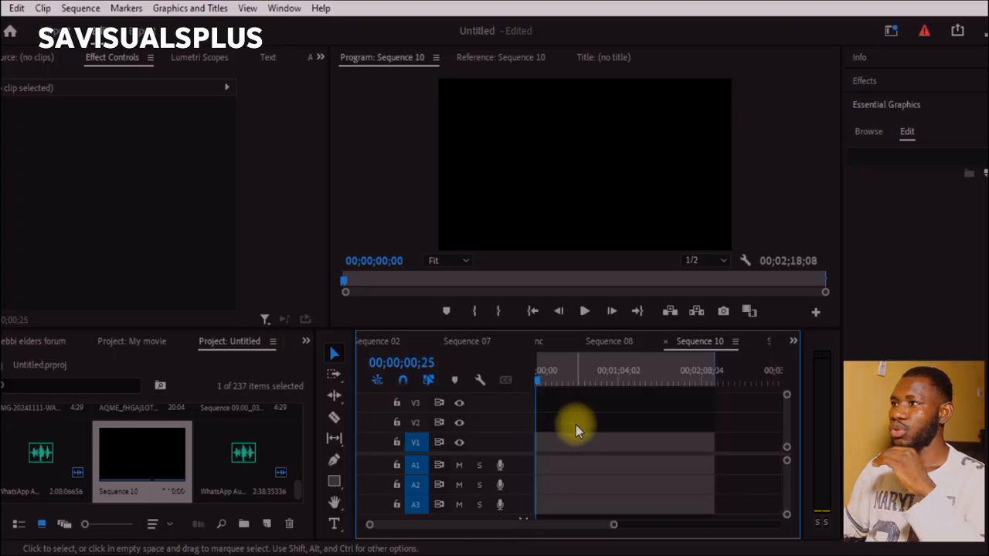
Switch to File Explorer and place the iuytr image from the Downloads folder at the start of Sequence 10's V1 track
left_click(333, 555)
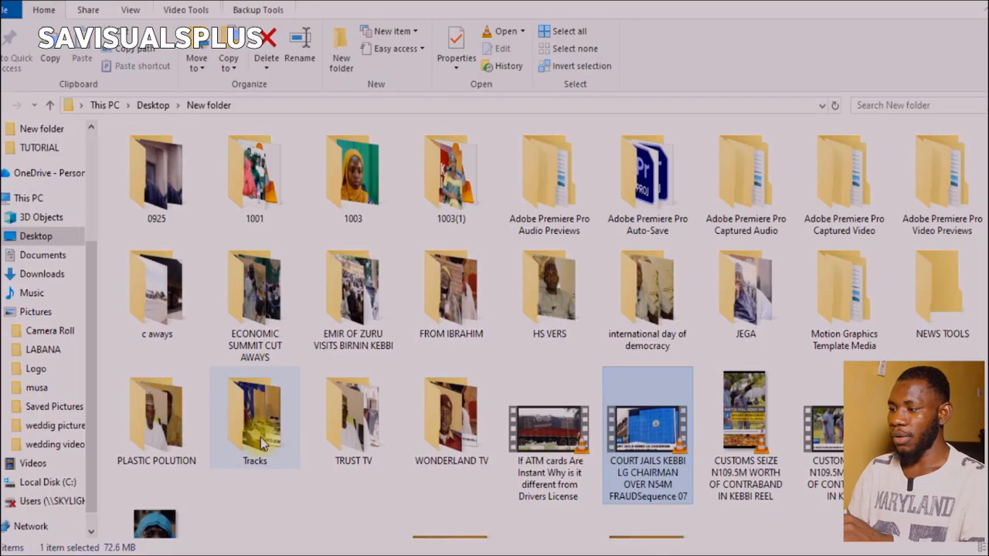
scroll(260, 437, "down", 10)
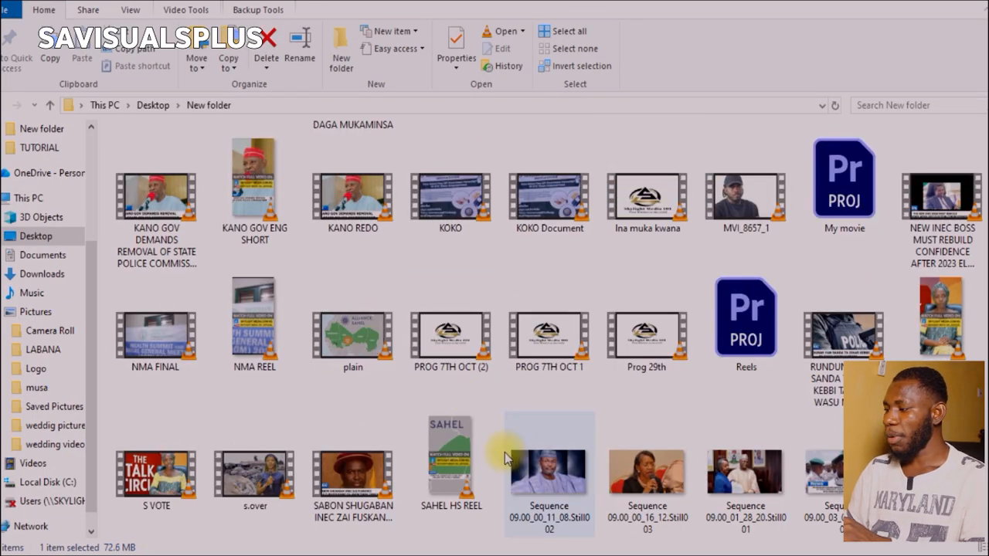
scroll(611, 454, "down", 3)
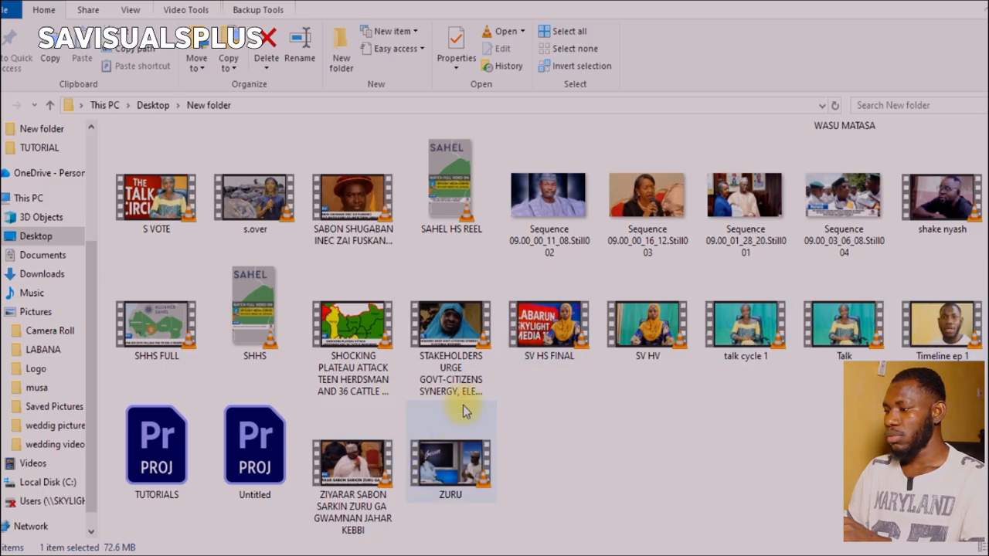
scroll(463, 409, "up", 10)
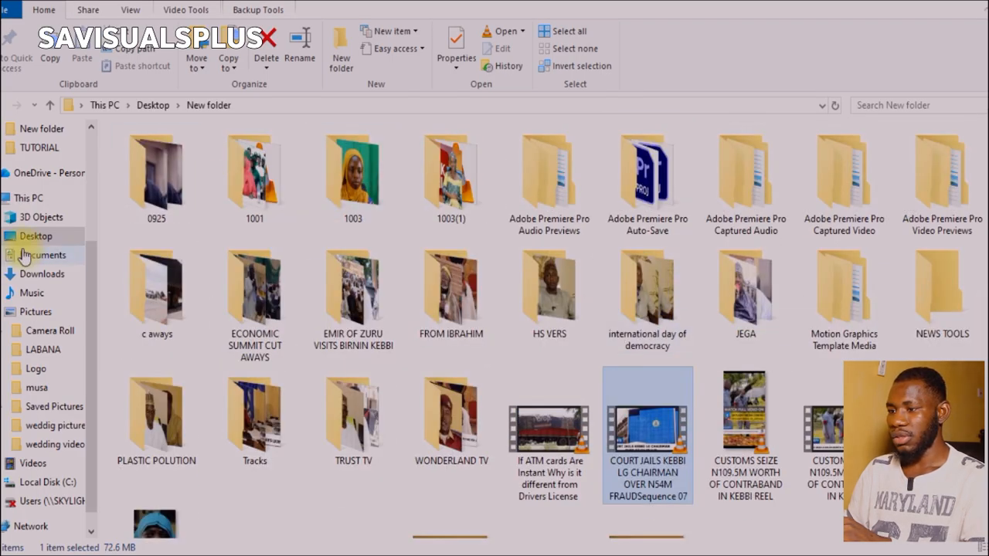
left_click(31, 255)
left_click(42, 274)
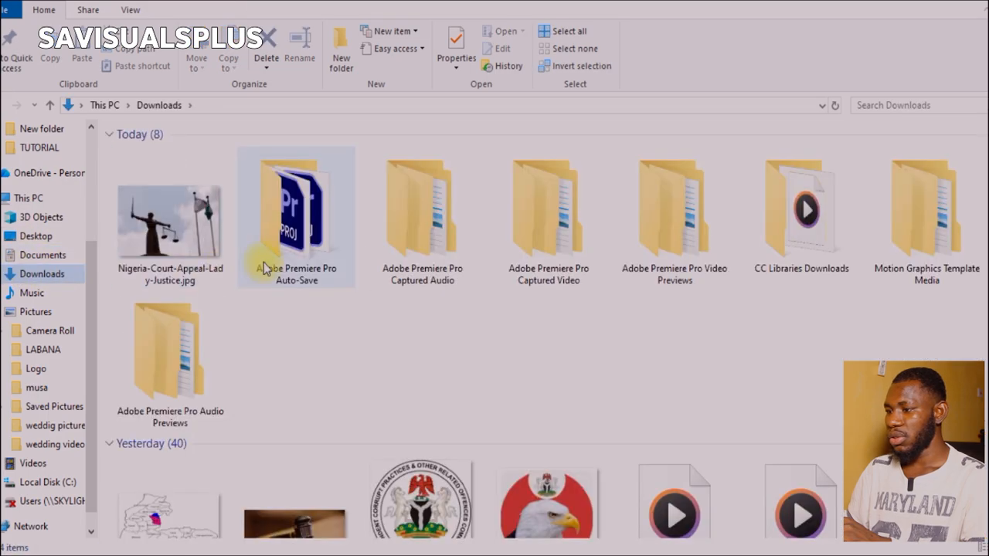
scroll(255, 266, "down", 5)
scroll(250, 267, "down", 2)
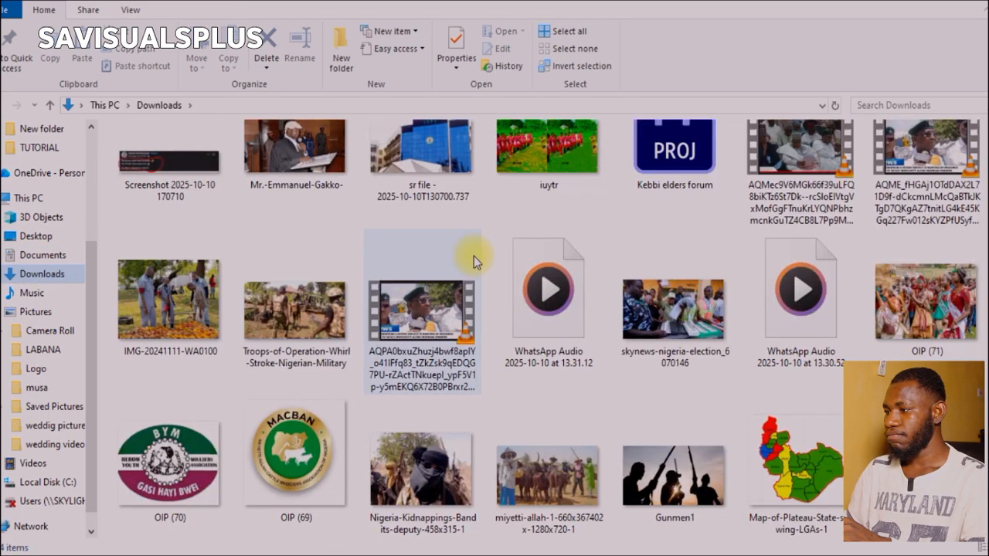
double_click(544, 155)
left_click_drag(533, 181, 678, 451)
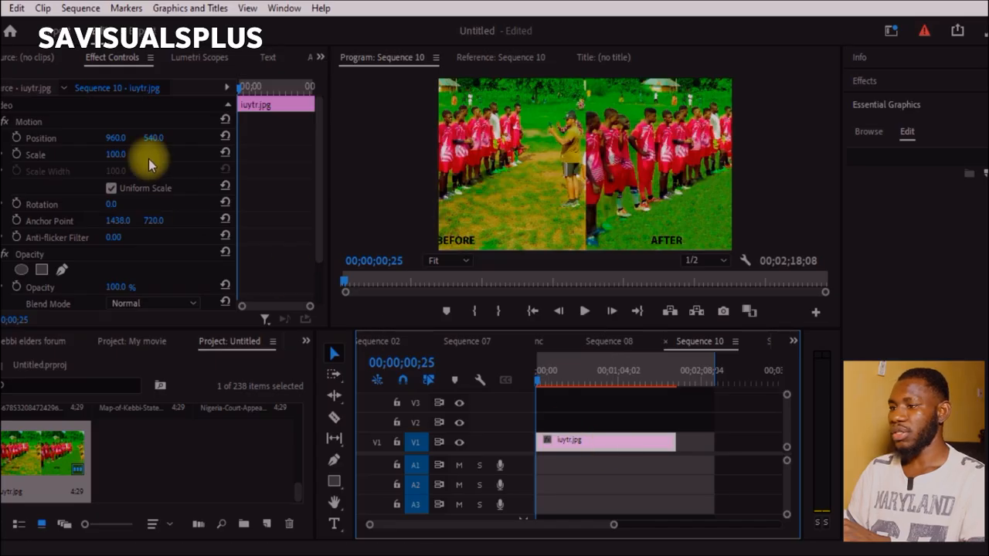
Set the iuytr.jpg clip's scale to 82 and briefly play the sequence
mouse_move(116, 160)
left_mouse_down()
mouse_move(99, 156)
mouse_move(106, 159)
left_mouse_up()
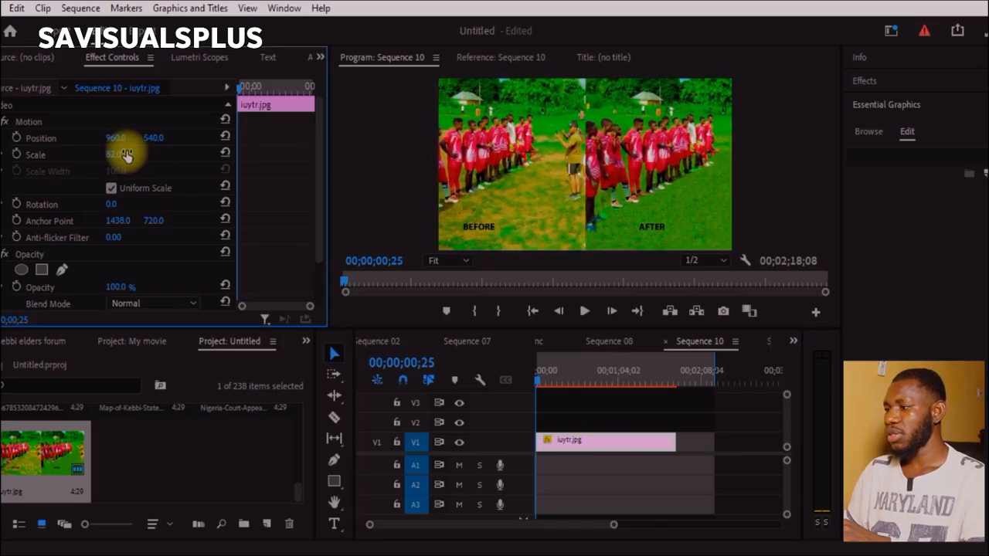
left_click(570, 415)
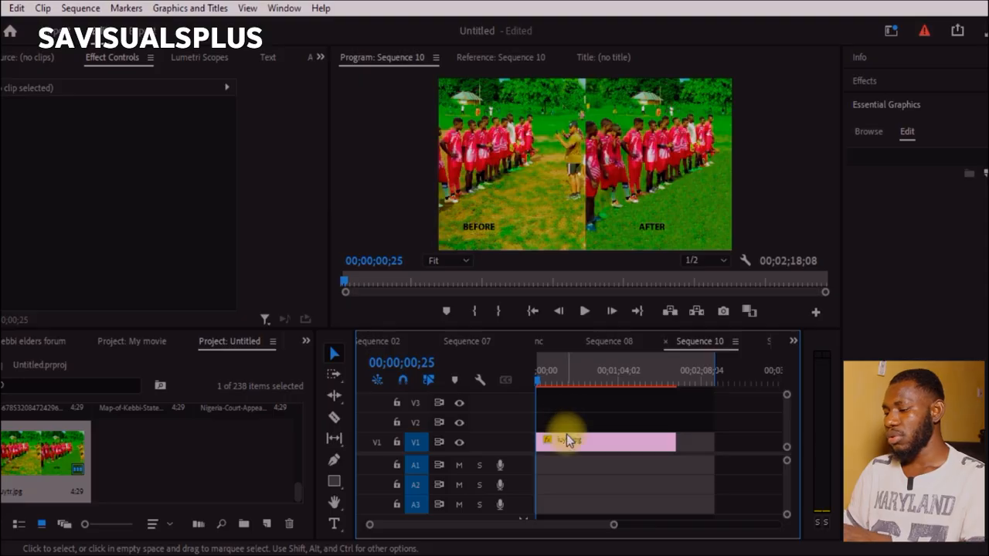
key("space")
key("space")
Delete the iuytr.jpg clip from the timeline
left_click(561, 435)
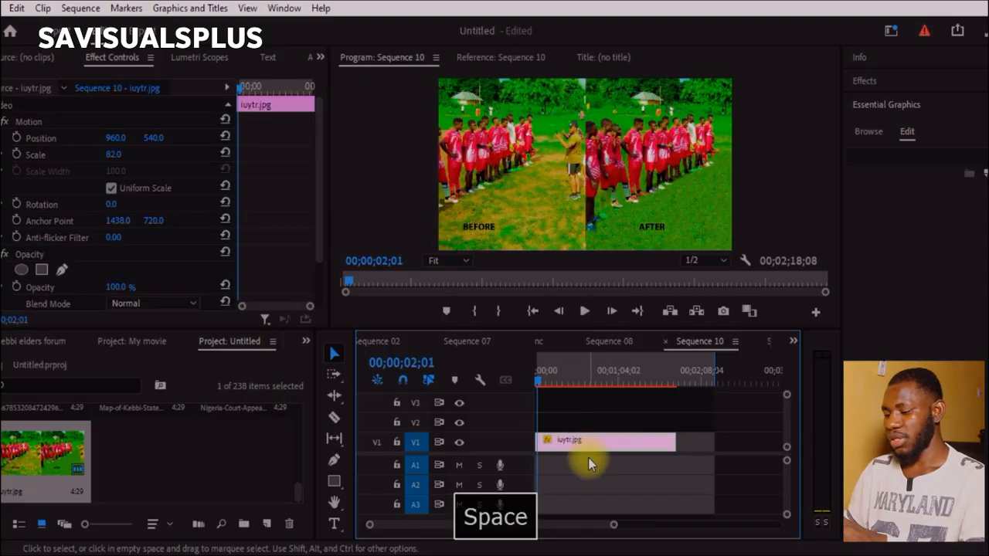
key("v")
key("BackSpace")
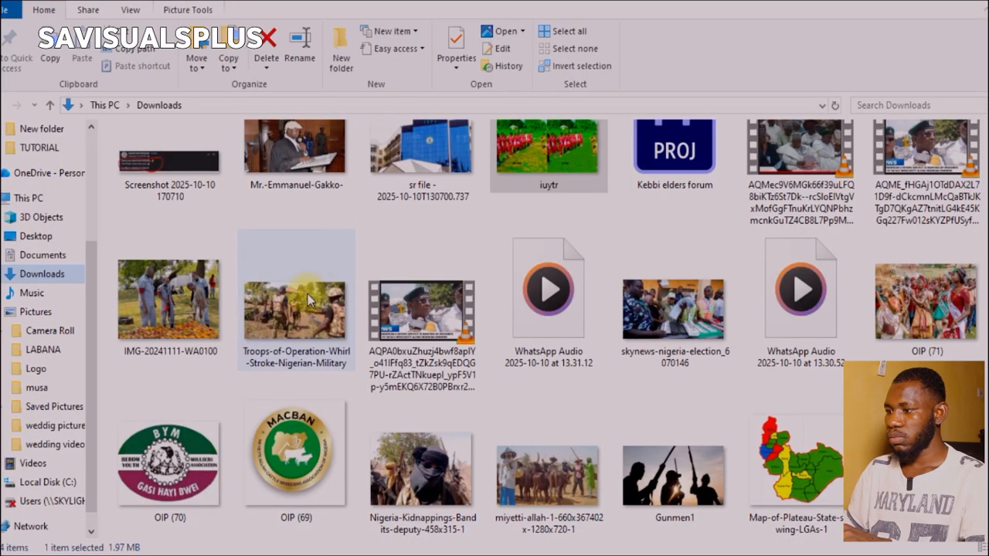
Look through the Downloads, Camera Roll and desktop New folder in File Explorer for a video clip to use
scroll(340, 309, "down", 2)
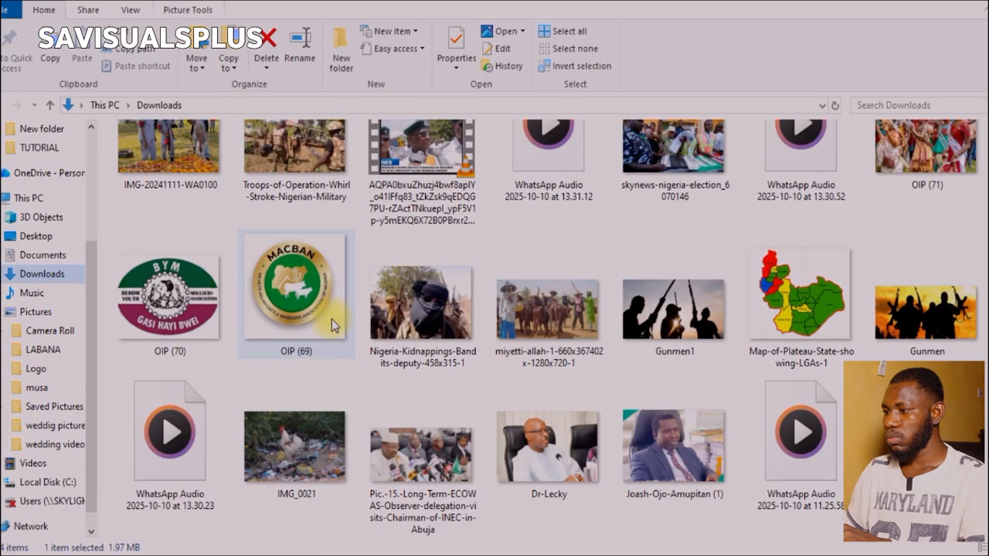
scroll(397, 291, "down", 3)
scroll(469, 230, "down", 4)
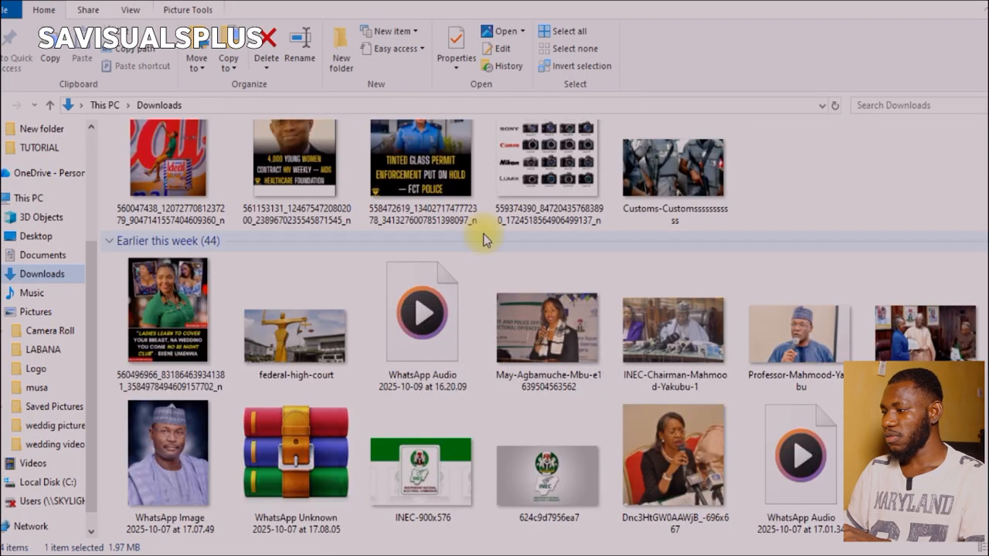
scroll(432, 235, "down", 5)
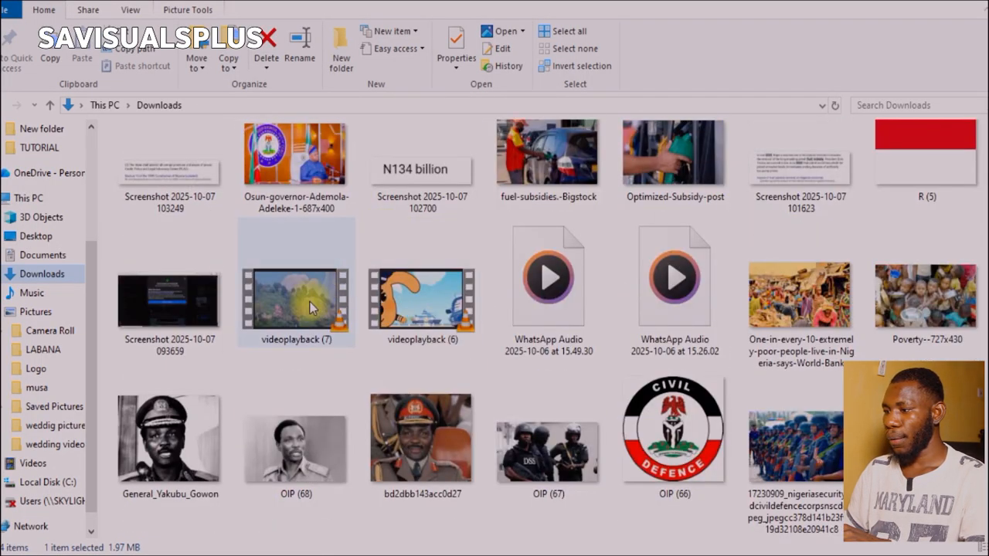
scroll(311, 308, "down", 2)
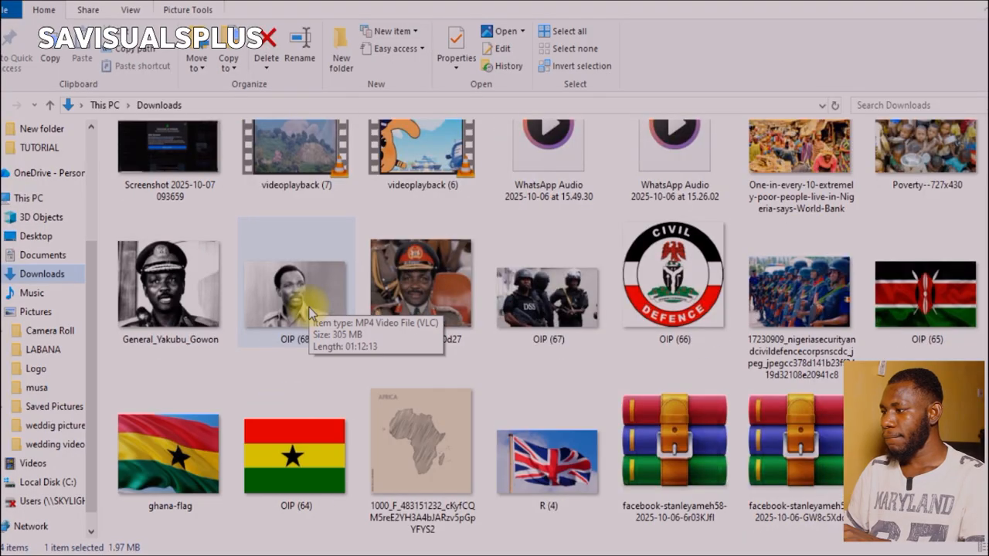
scroll(466, 324, "down", 15)
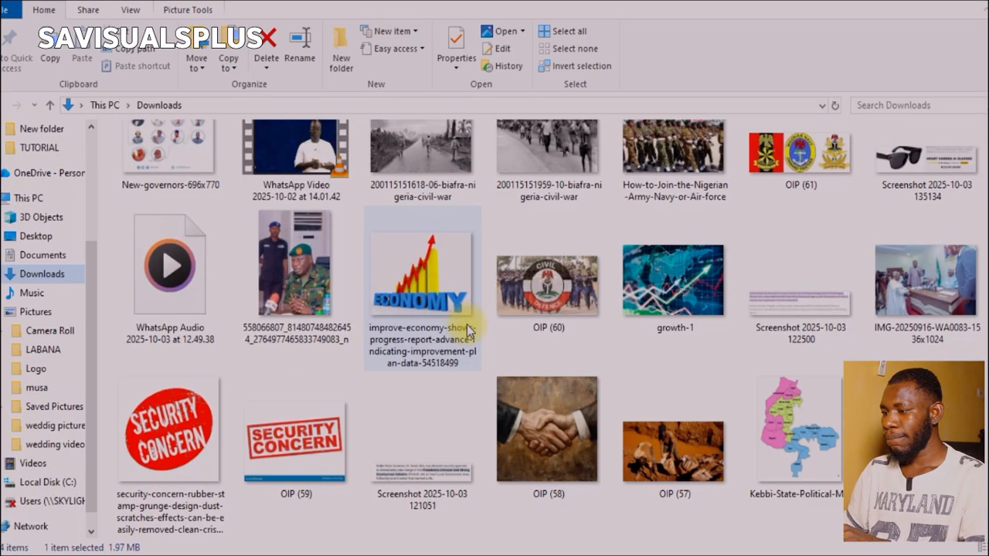
left_click(49, 330)
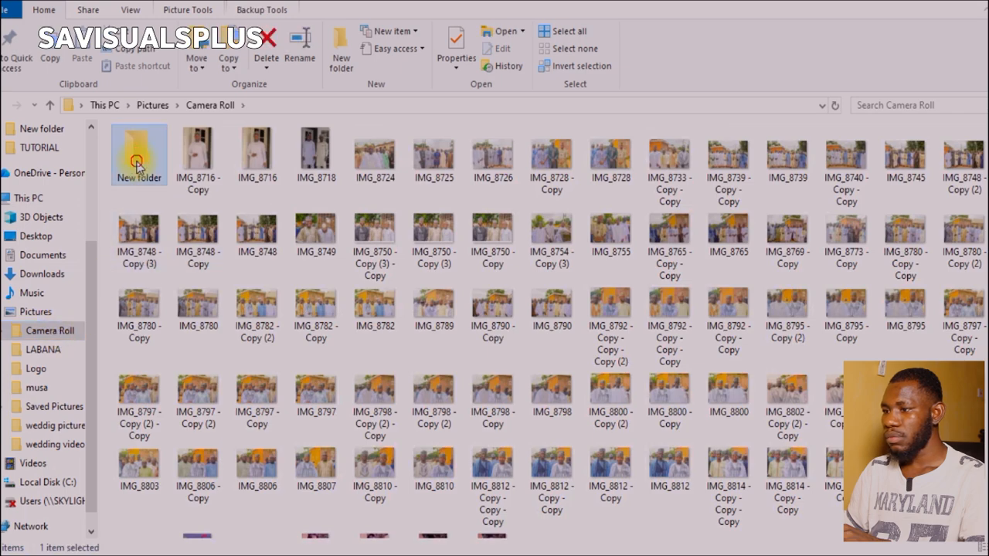
double_click(138, 163)
left_click(38, 130)
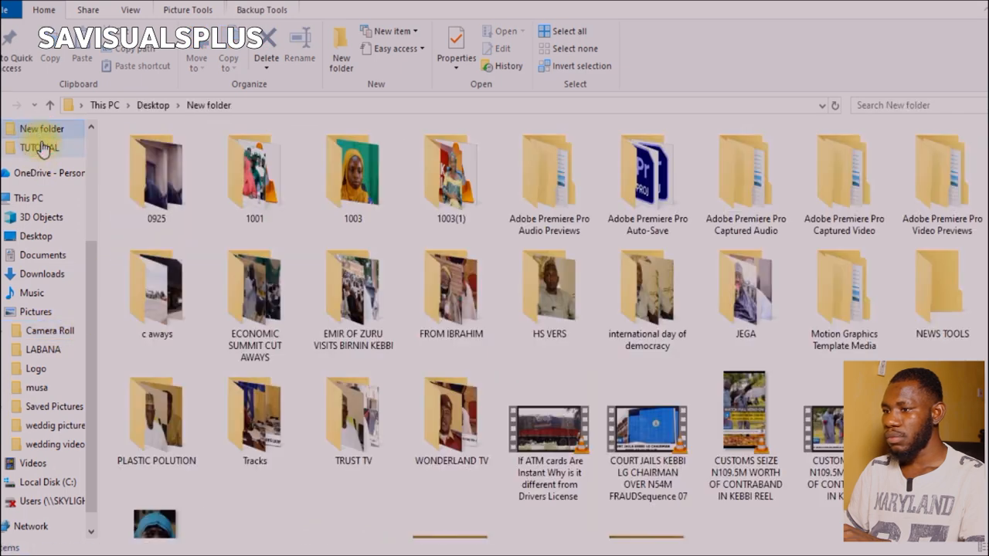
Place MVI_9966.MOV from the TUTORIAL folder at the start of tracks V1 and A1 in Sequence 10
left_click(41, 147)
left_click_drag(232, 155, 563, 440)
left_click(562, 439)
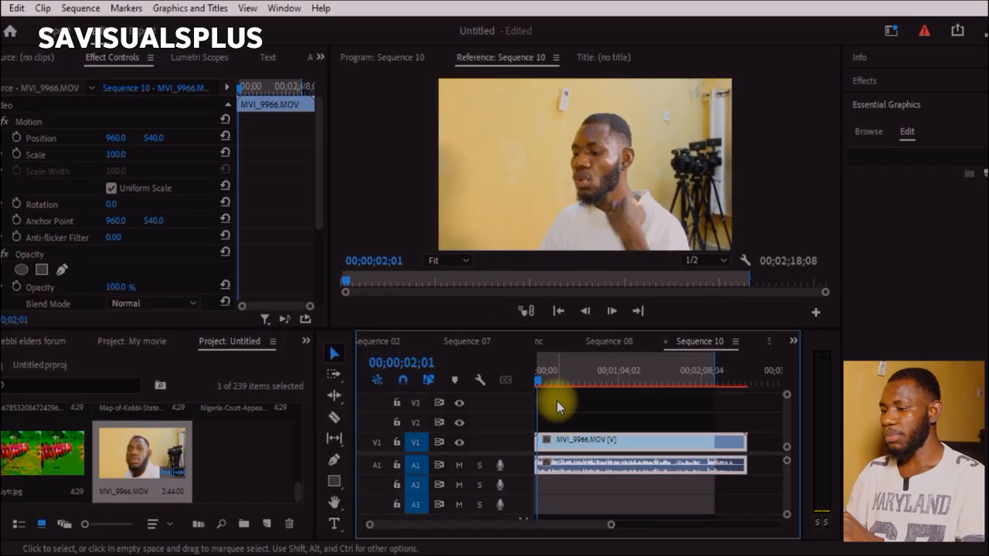
Clear the In and Out points of Sequence 10 and return the playhead to the sequence start
mouse_move(543, 390)
left_mouse_down()
mouse_move(612, 393)
mouse_move(534, 392)
mouse_move(600, 409)
mouse_move(559, 393)
left_mouse_up()
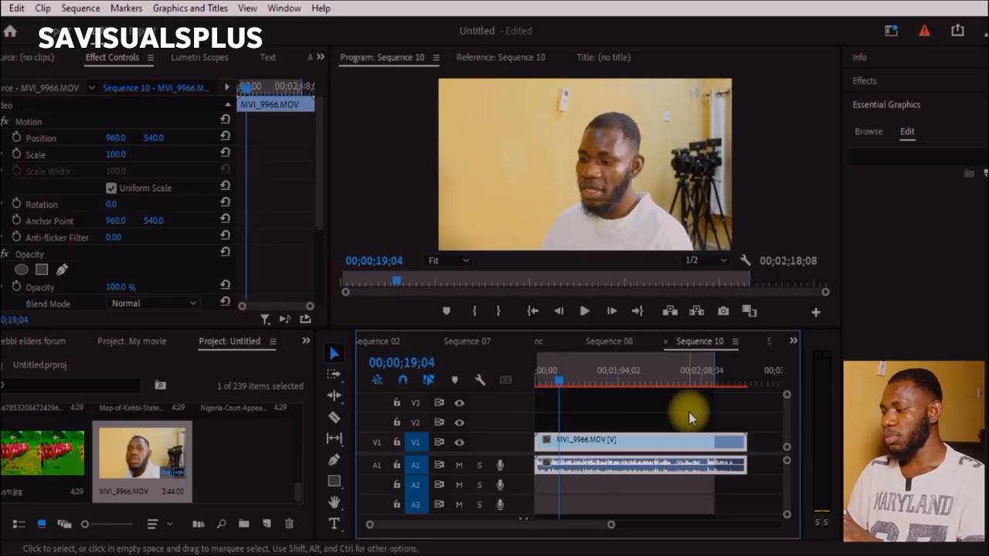
right_click(713, 370)
left_click(772, 151)
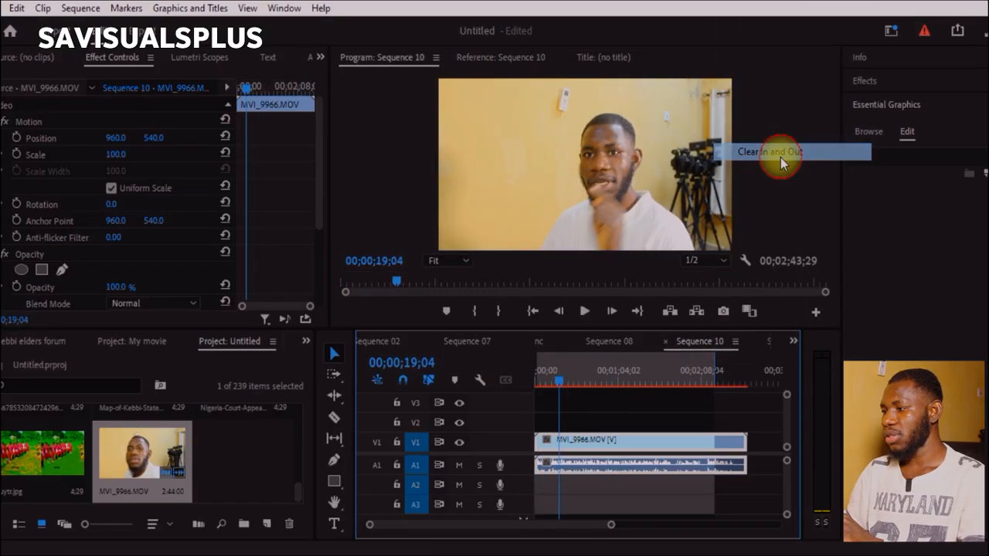
key("Home")
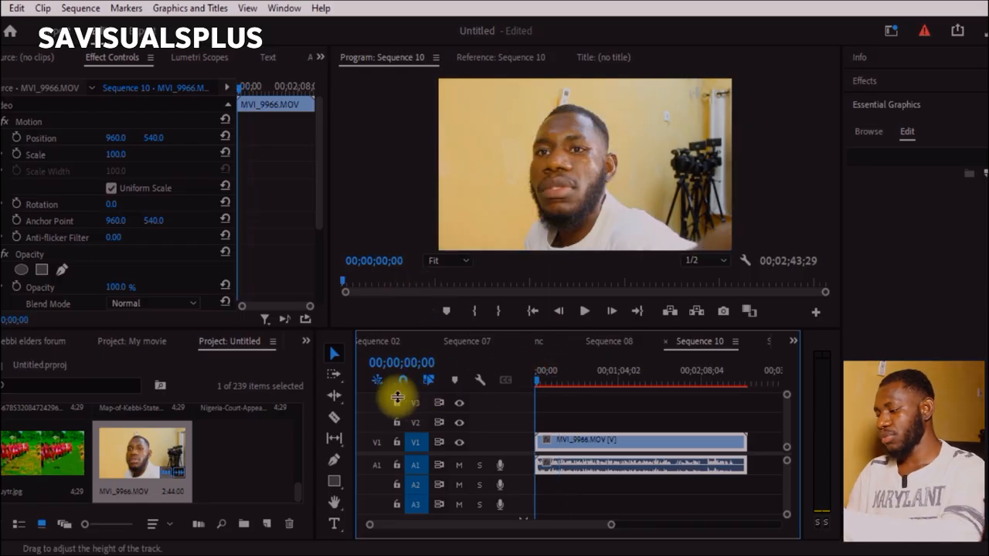
Enlarge the timeline's time scale, deselect the clip and save the project
key("minus")
key("equal")
key("equal")
key("equal")
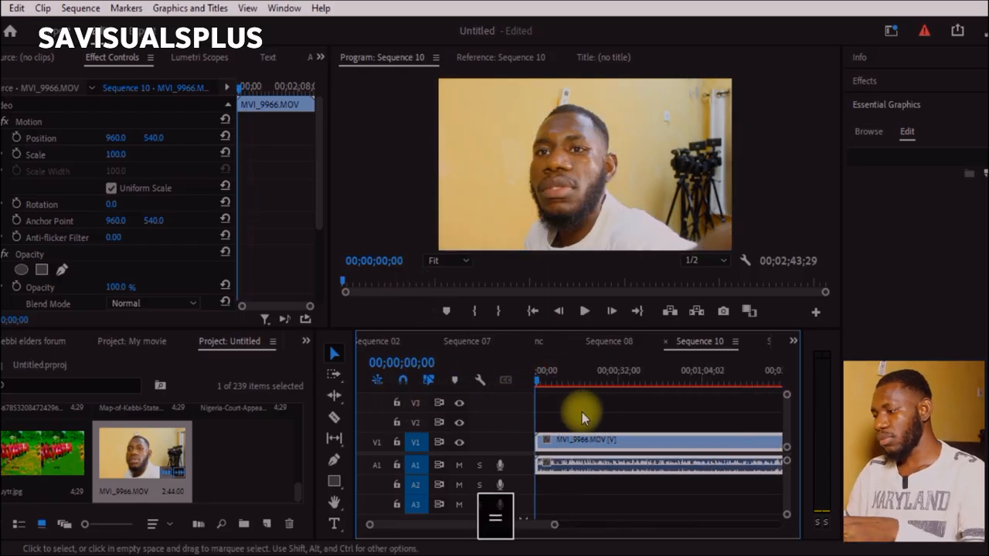
left_click(594, 419)
key("ctrl+s")
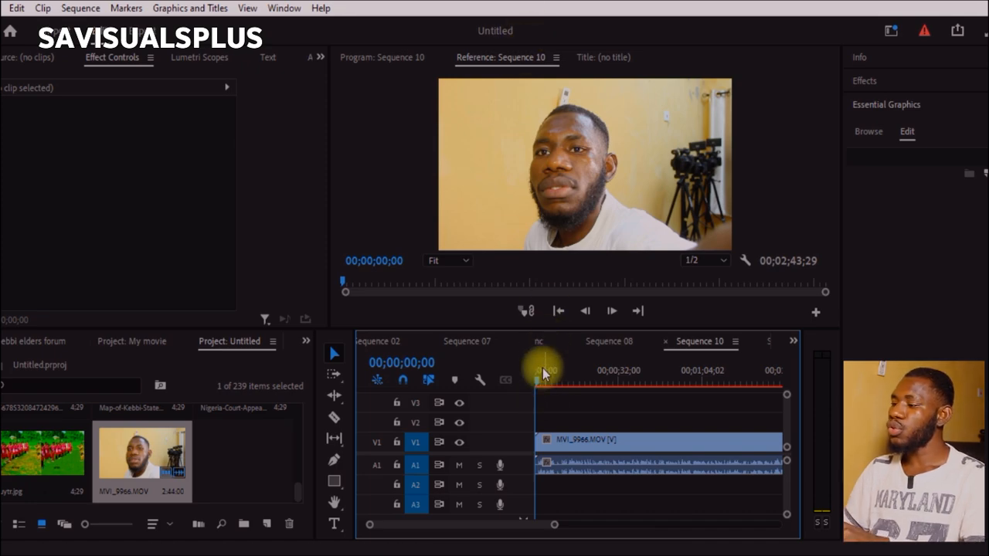
Mark an In point at 00;00;14;22 in Sequence 10
left_click_drag(534, 376, 583, 386)
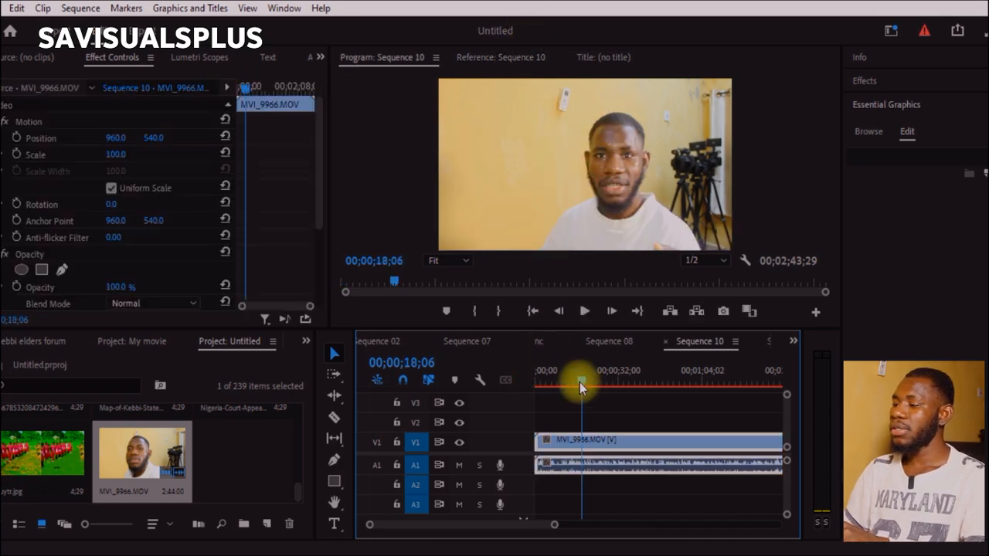
mouse_move(579, 382)
left_mouse_down()
mouse_move(533, 381)
mouse_move(603, 381)
mouse_move(541, 383)
mouse_move(574, 381)
left_mouse_up()
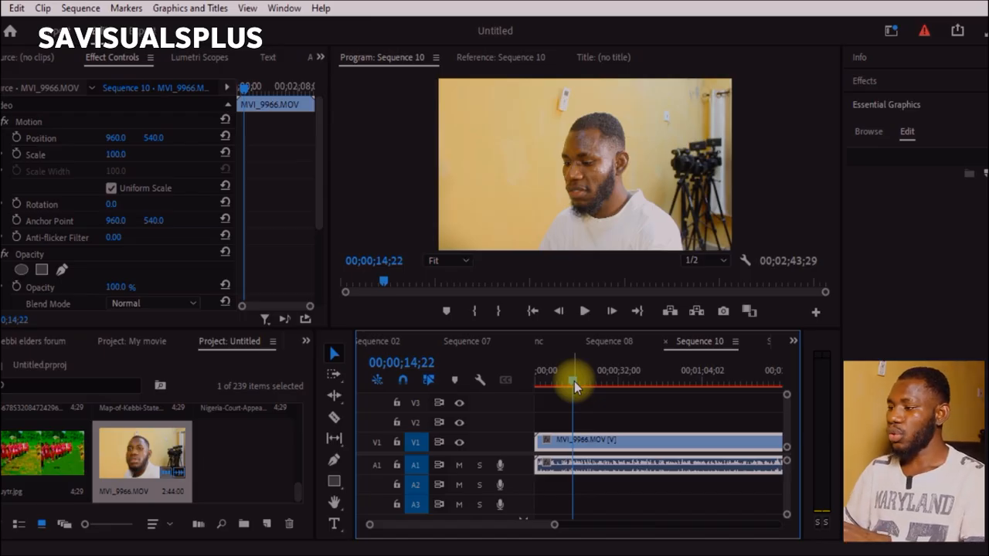
left_click(472, 311)
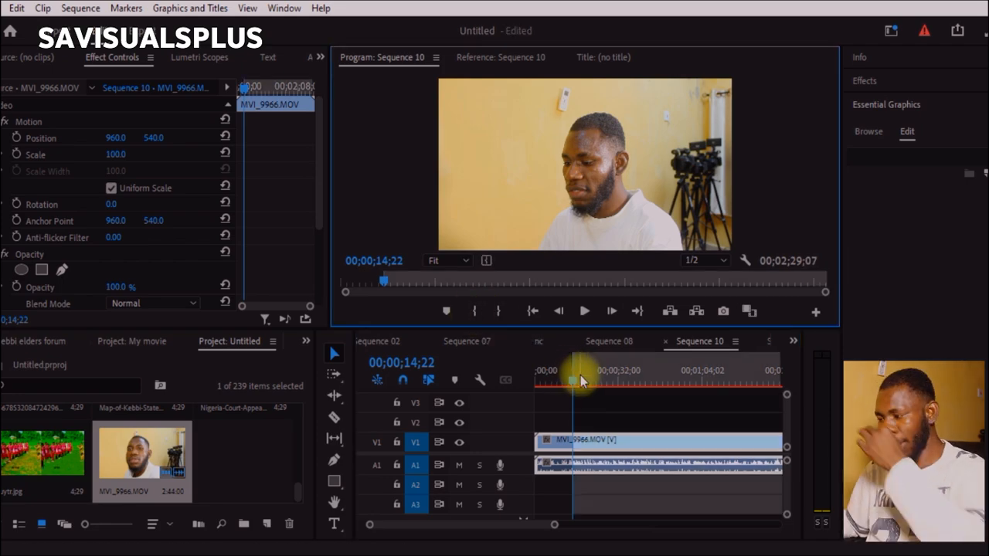
left_click(585, 406)
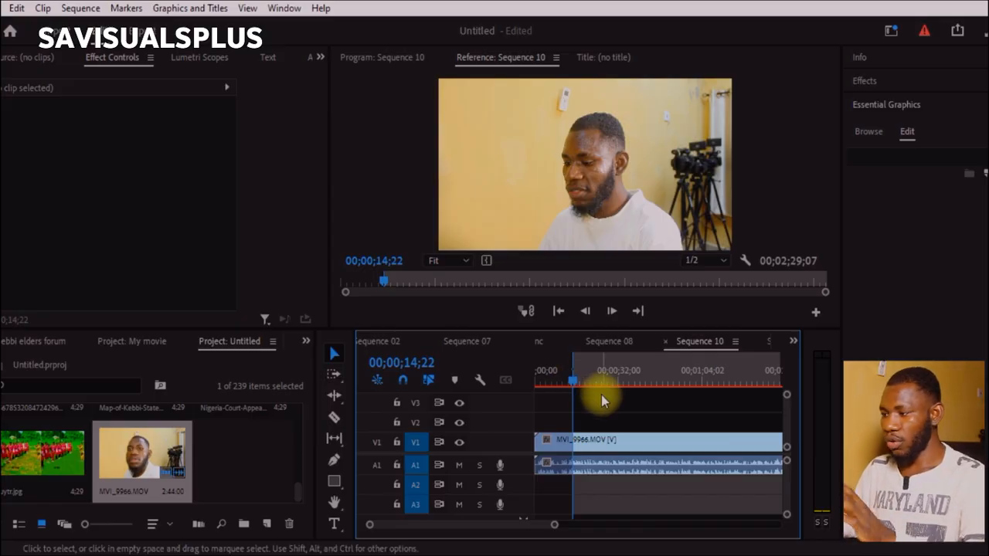
Check the In point by moving the playhead ahead of it and back into the marked range, ending at 00;00;18;24
left_click_drag(575, 392, 551, 375)
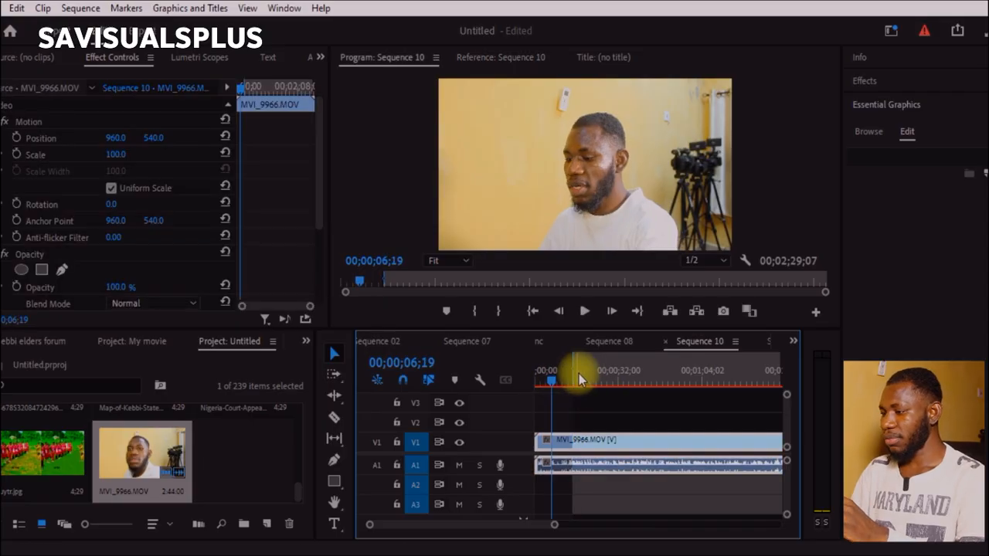
left_click(591, 380)
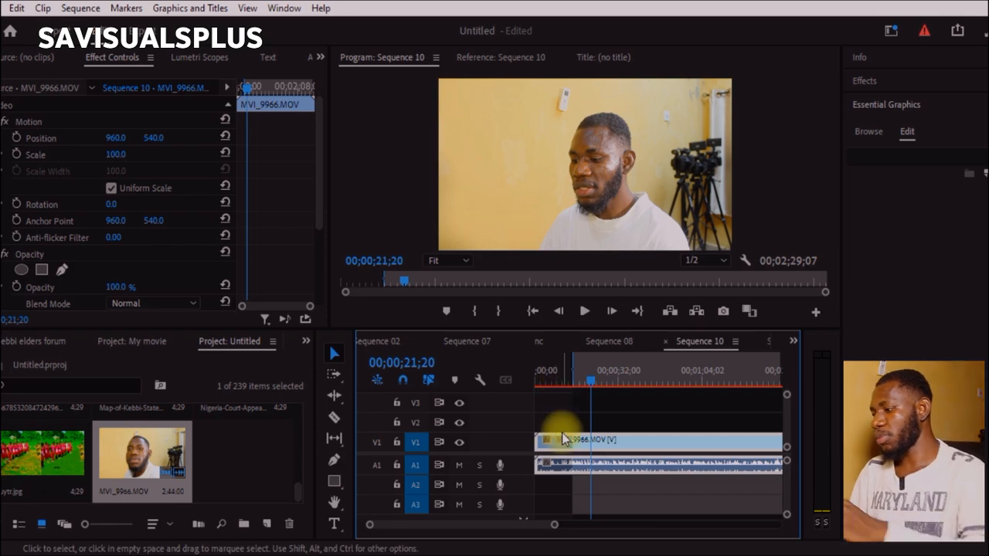
left_click(608, 412)
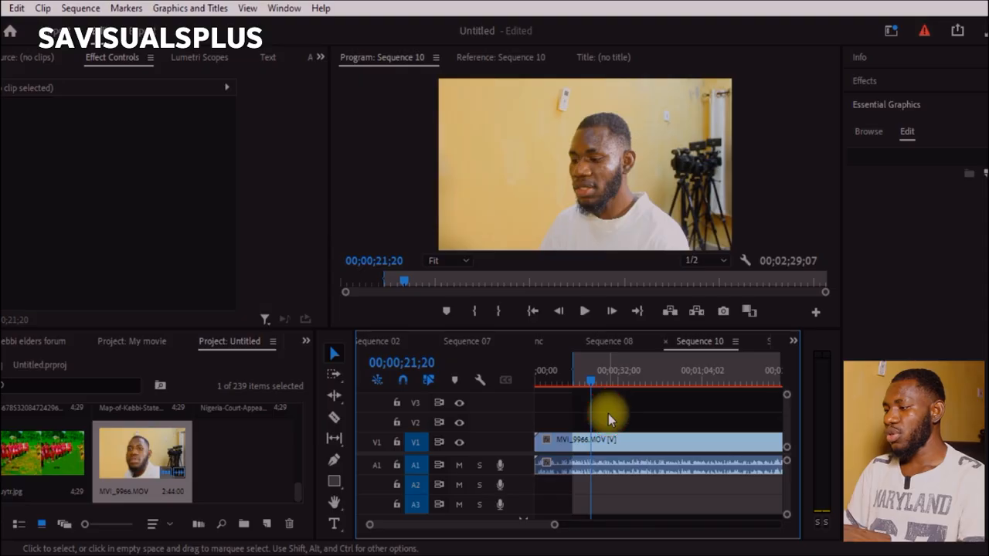
left_click(583, 384)
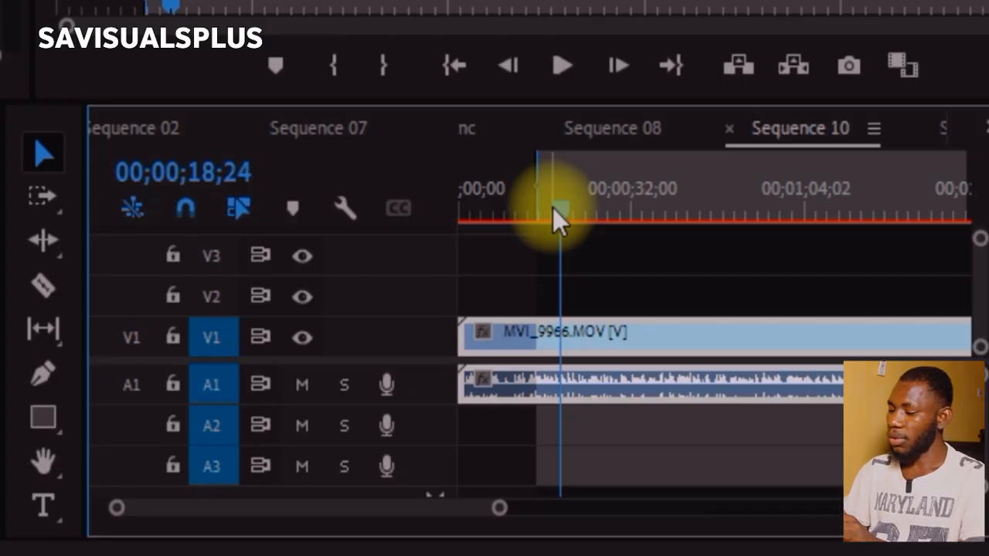
Clear the In and Out points of Sequence 10 and mark a new In point at 00;00;18;24
right_click(530, 184)
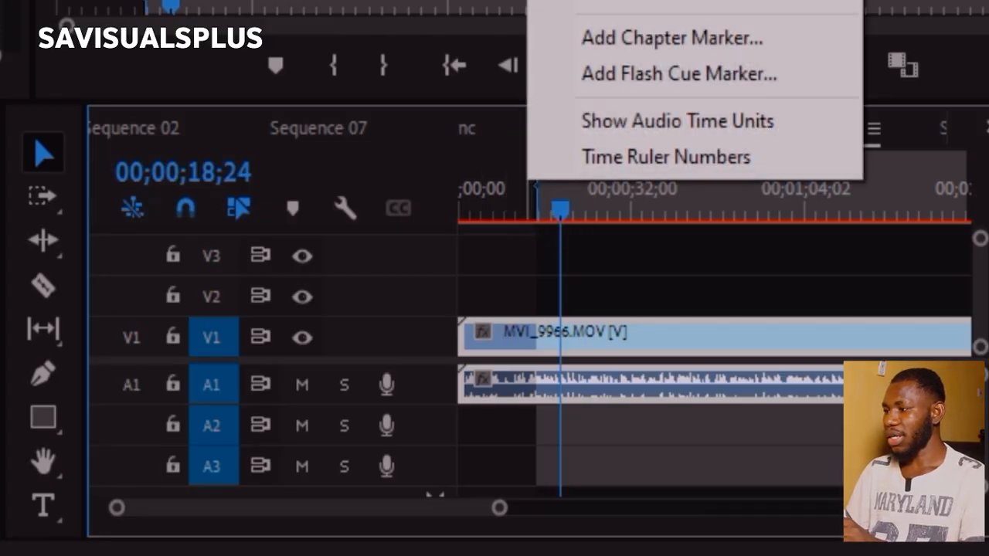
left_click(560, 240)
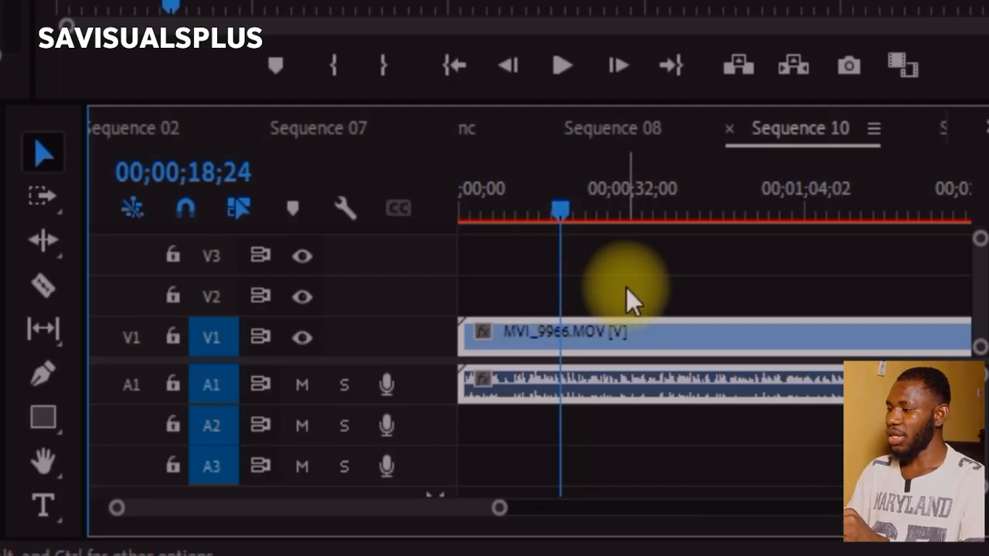
key("i")
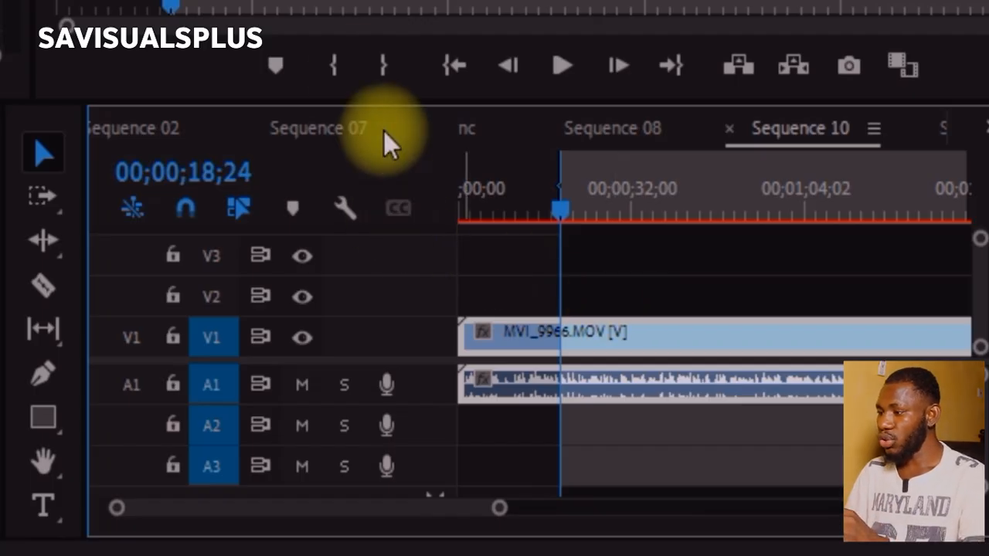
left_click(337, 73)
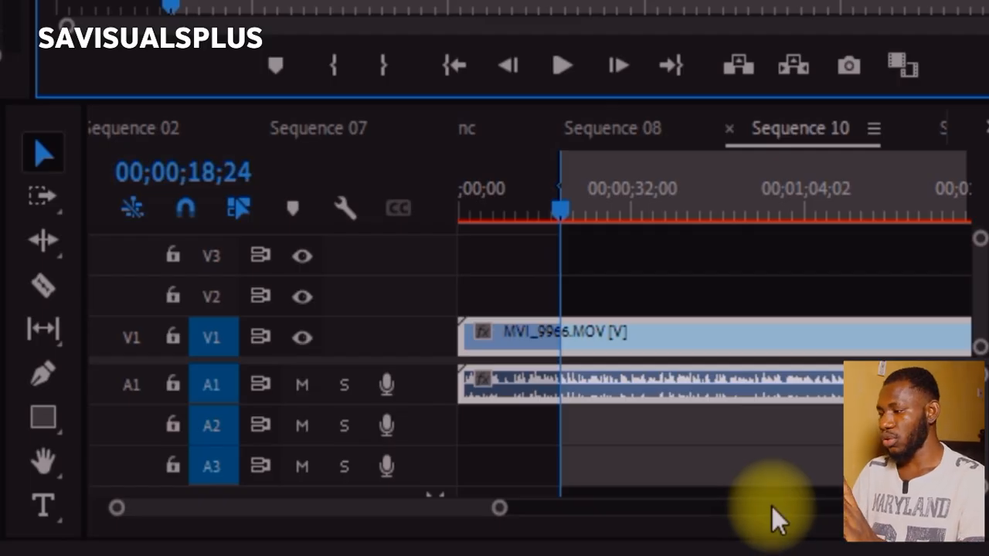
left_click(639, 259)
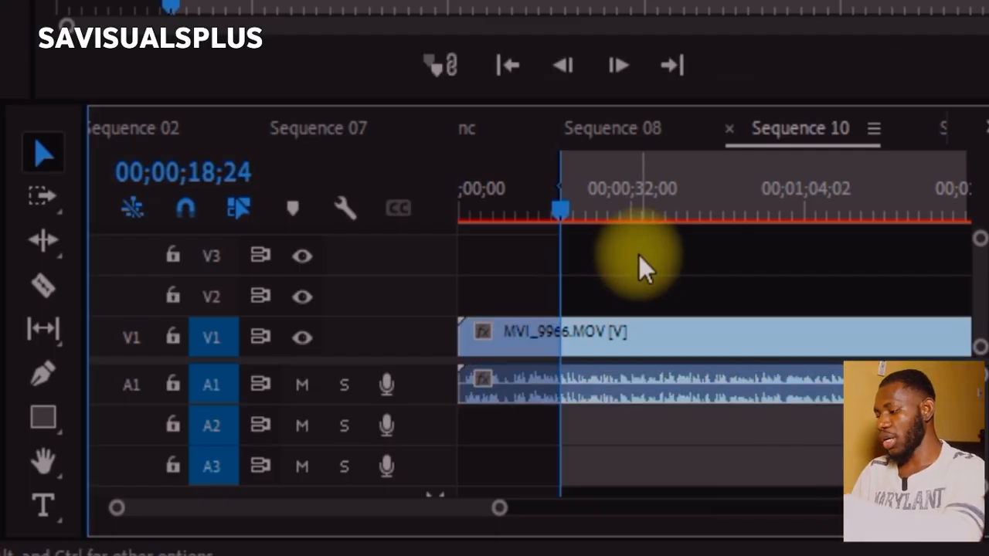
Mark an Out point at 00;01;05;29 in Sequence 10
key("minus")
key("minus")
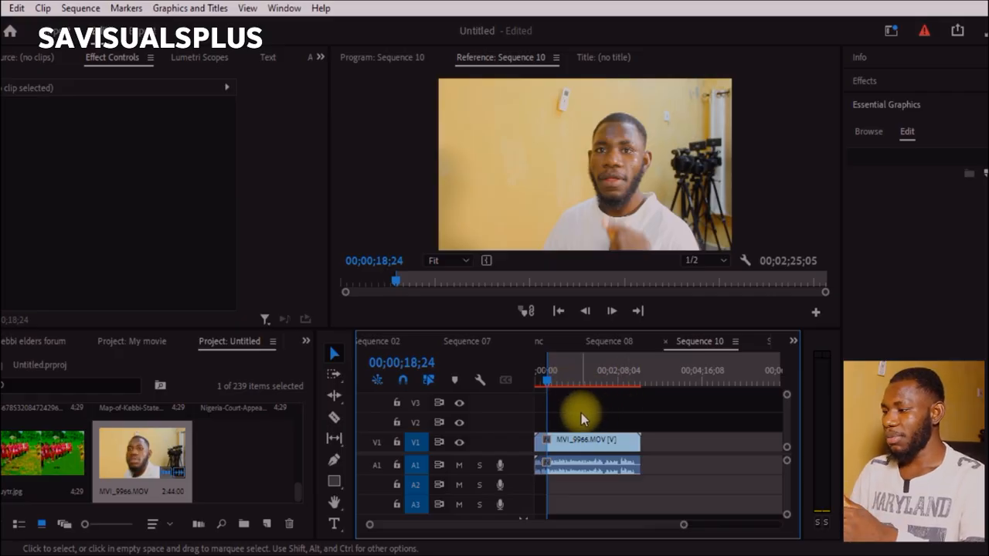
left_click(551, 380)
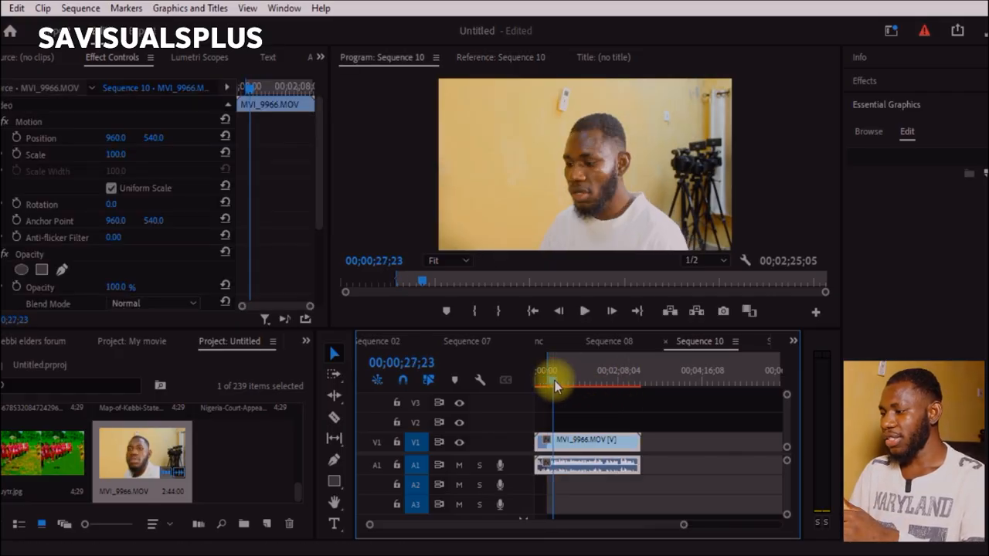
left_click_drag(554, 383, 641, 383)
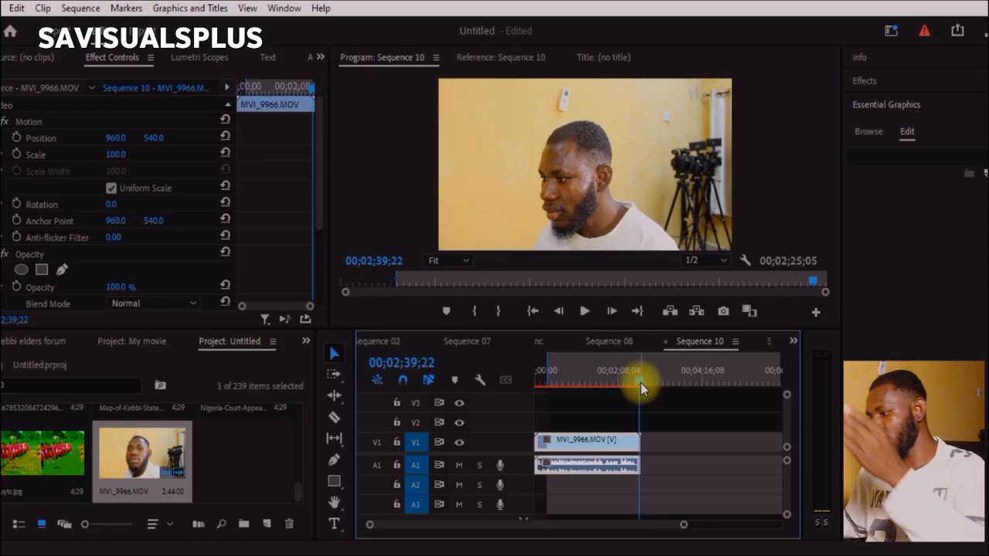
mouse_move(577, 375)
left_mouse_down()
mouse_move(587, 382)
mouse_move(578, 382)
left_mouse_up()
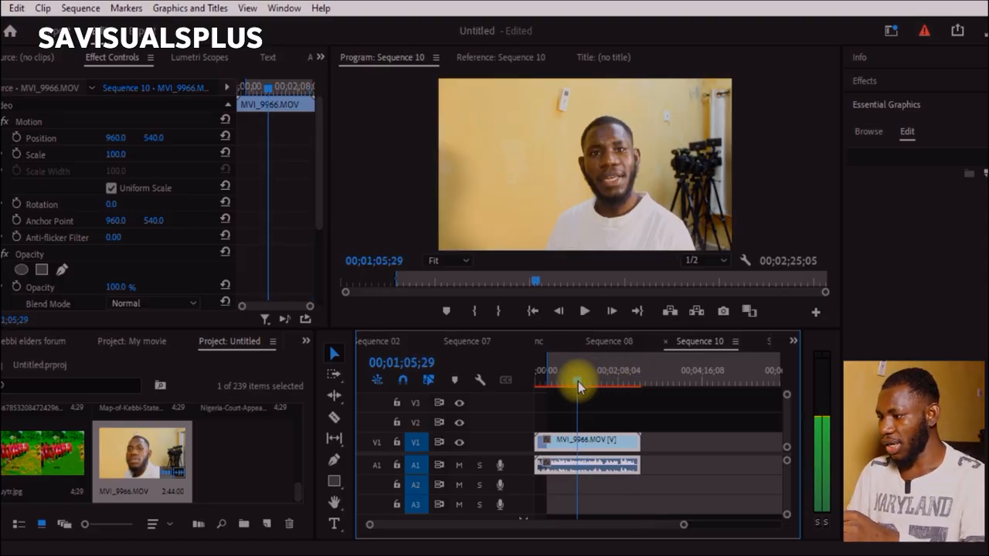
left_click(499, 311)
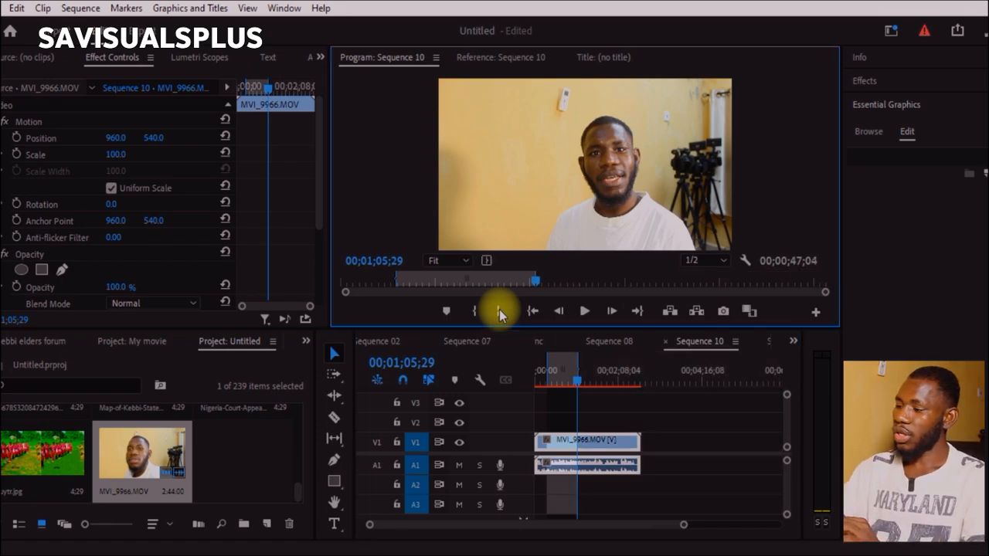
key("o")
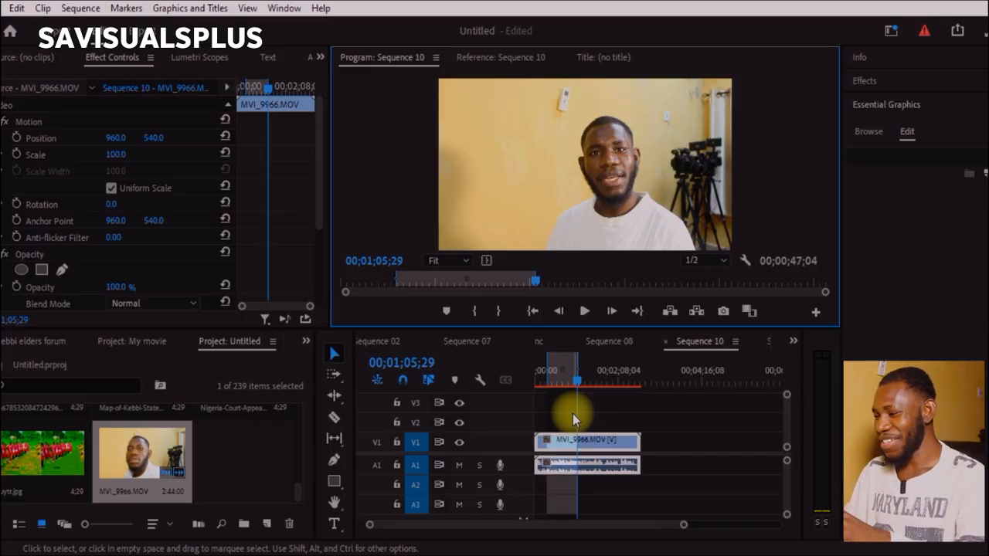
Review the marked range by scrubbing between its In and Out points, ending at 00;01;02;15, and deselect the clip
left_click(556, 378)
left_click_drag(555, 378, 575, 382)
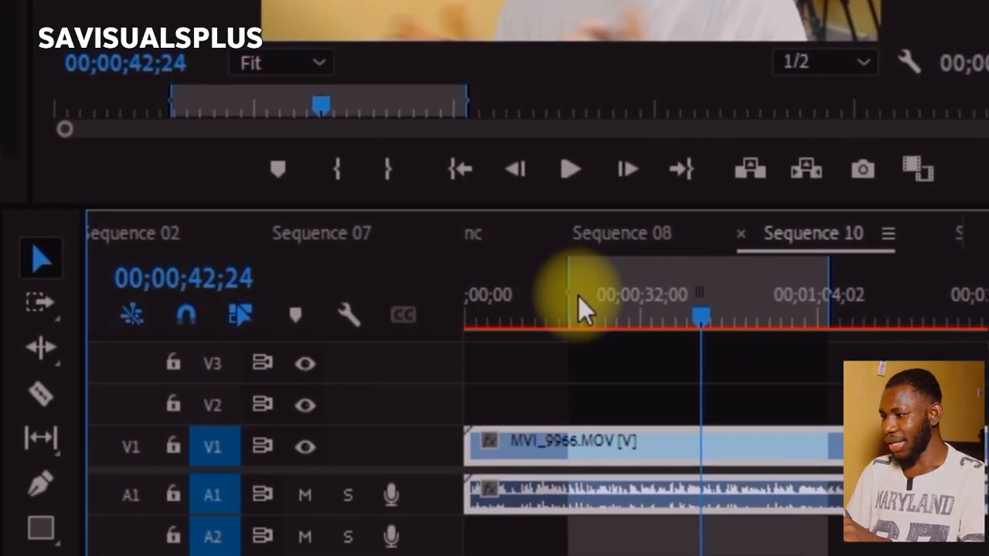
left_click_drag(679, 313, 581, 310)
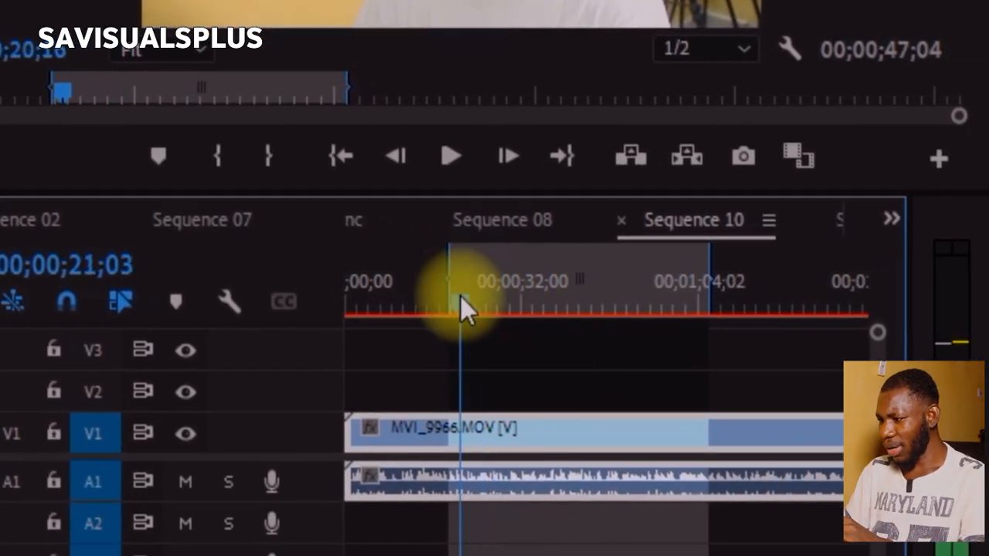
left_click_drag(460, 297, 454, 296)
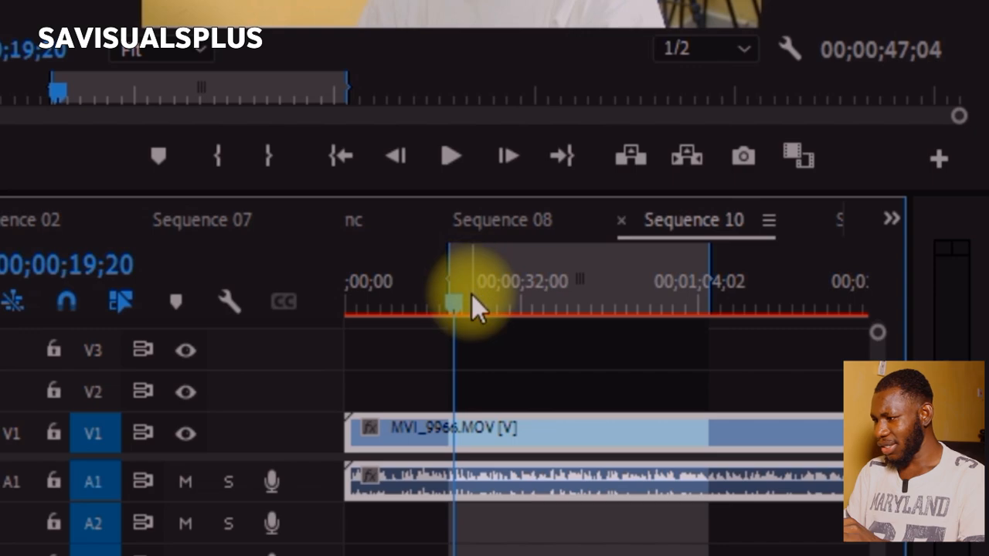
left_click(471, 294)
left_click_drag(471, 294, 711, 307)
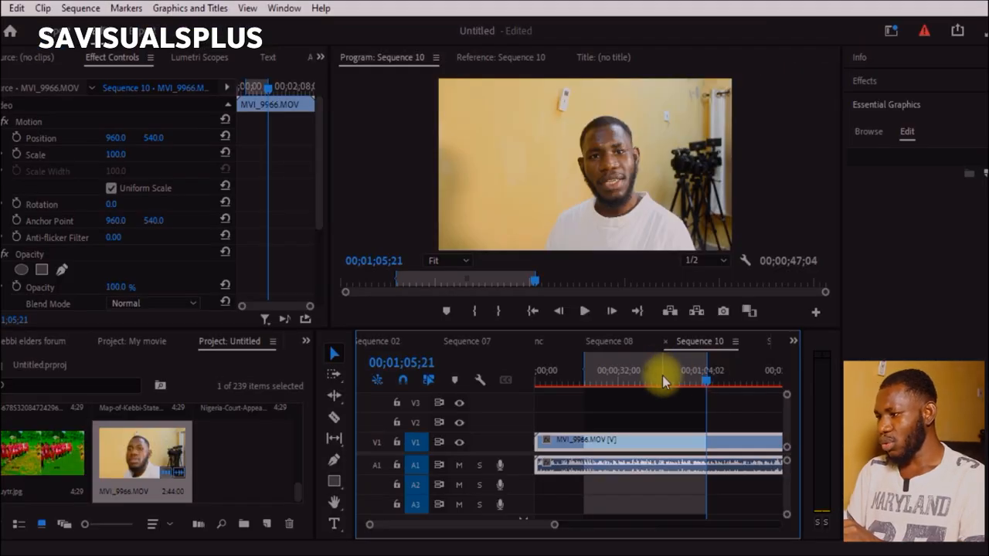
left_click_drag(662, 376, 698, 384)
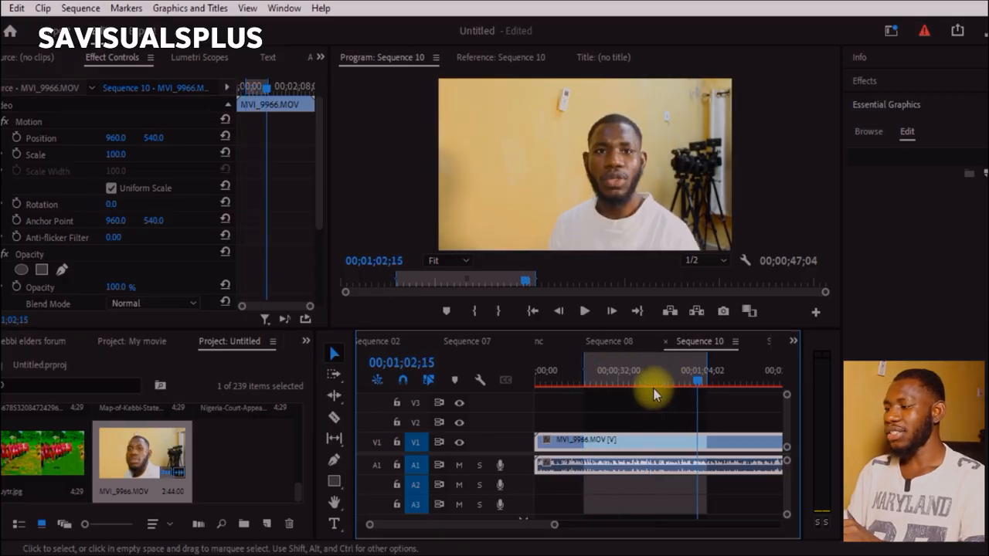
left_click(647, 391)
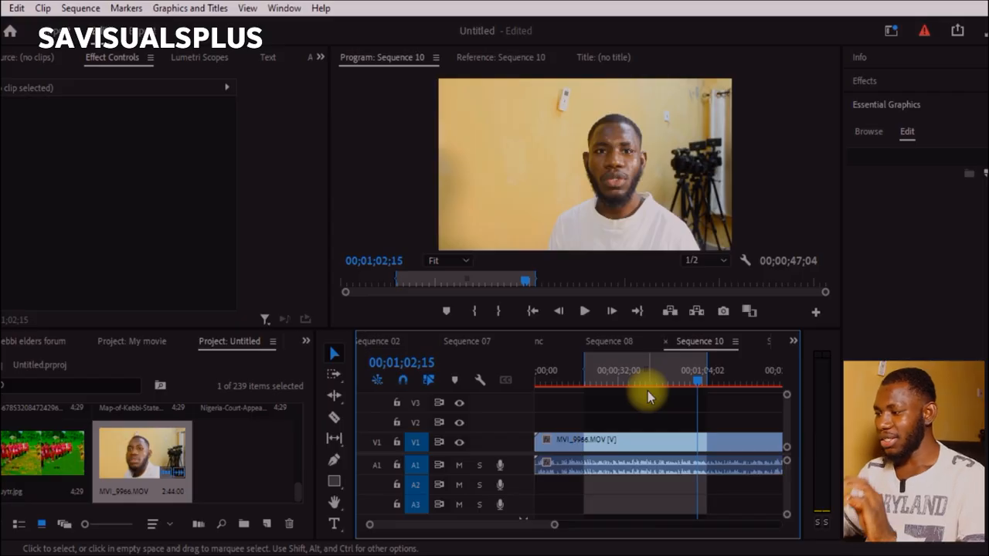
Select the MVI_9966.MOV clip and scrub within the marked range from 00;00;24;26 to 00;00;59;08
mouse_move(607, 378)
left_mouse_down()
mouse_move(561, 381)
mouse_move(602, 384)
left_mouse_up()
left_click(617, 409)
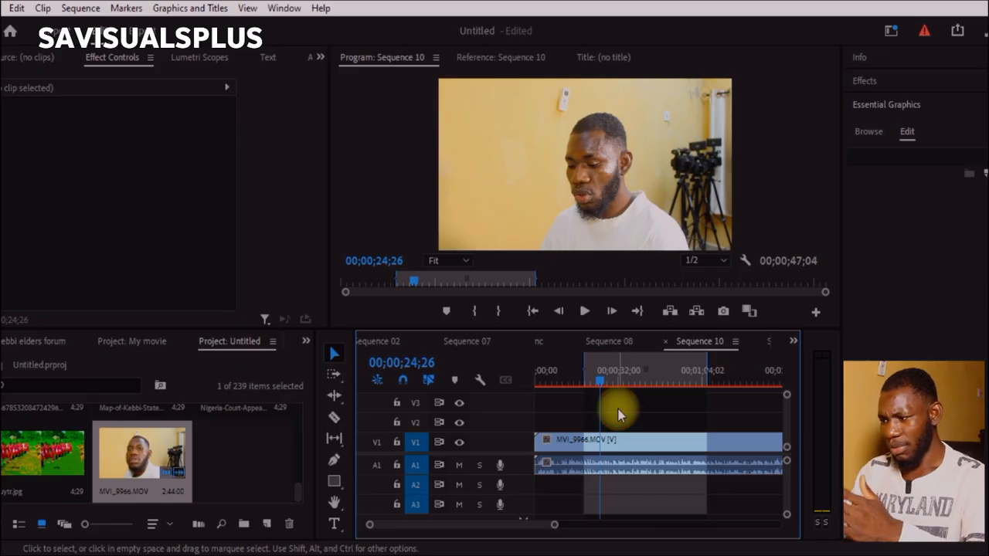
left_click(656, 439)
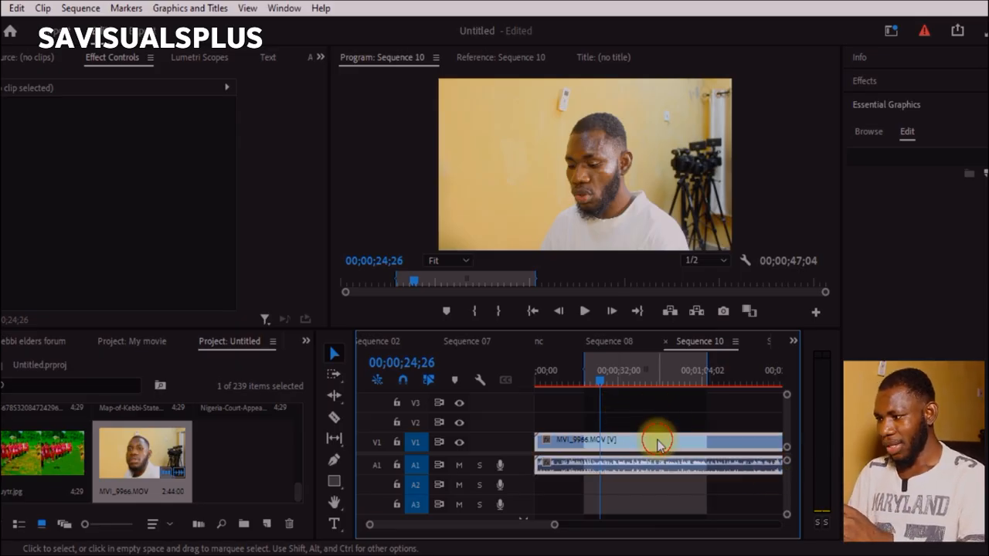
left_click(550, 430)
left_click(547, 438)
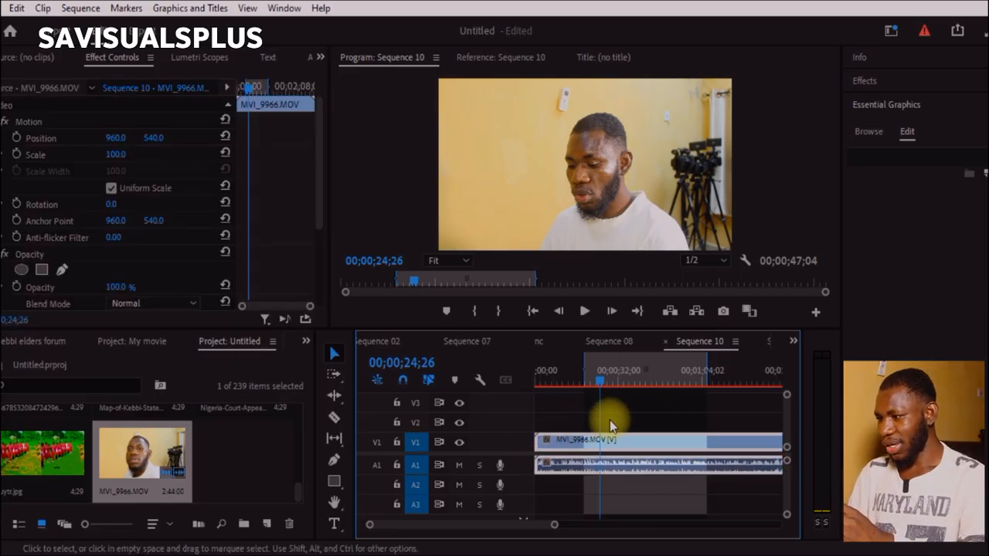
left_click_drag(612, 392, 690, 402)
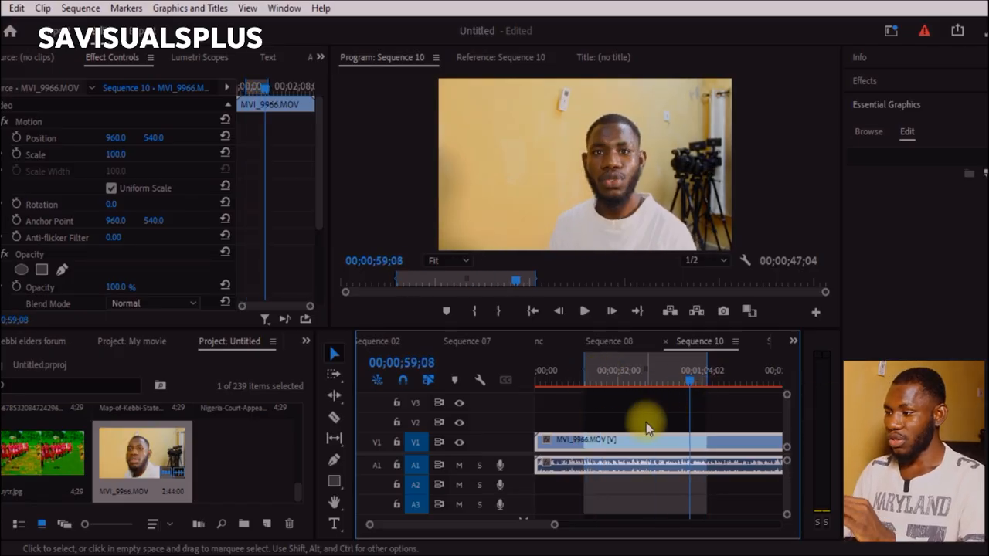